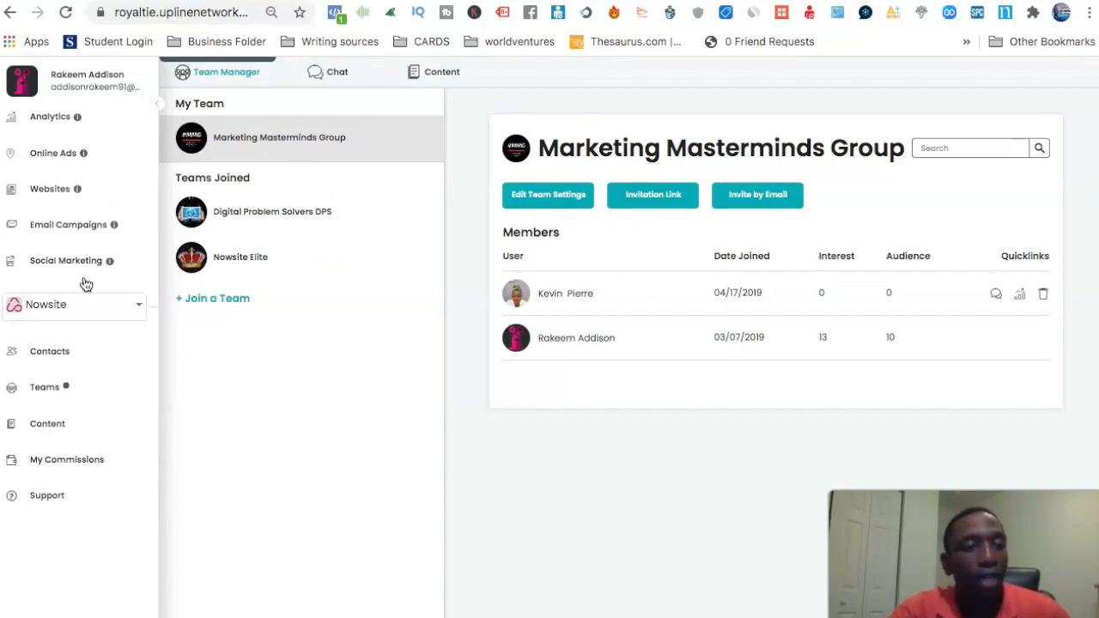
- Open the Marketing Masterminds Group in the team manager and review its team name, image and member approval settings
click(43, 390)
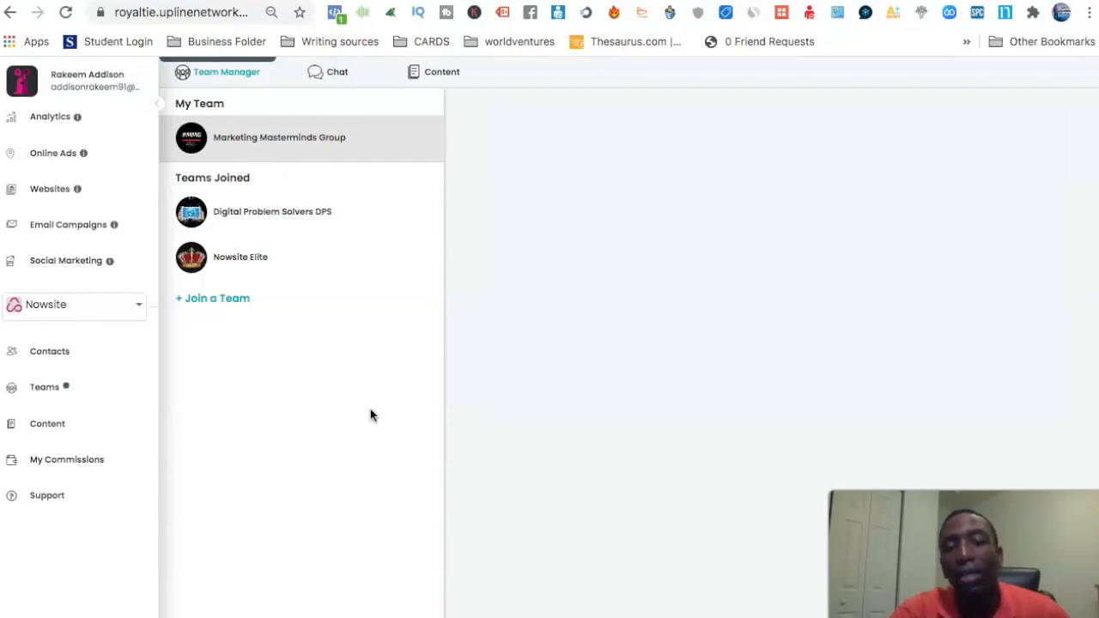
click(265, 139)
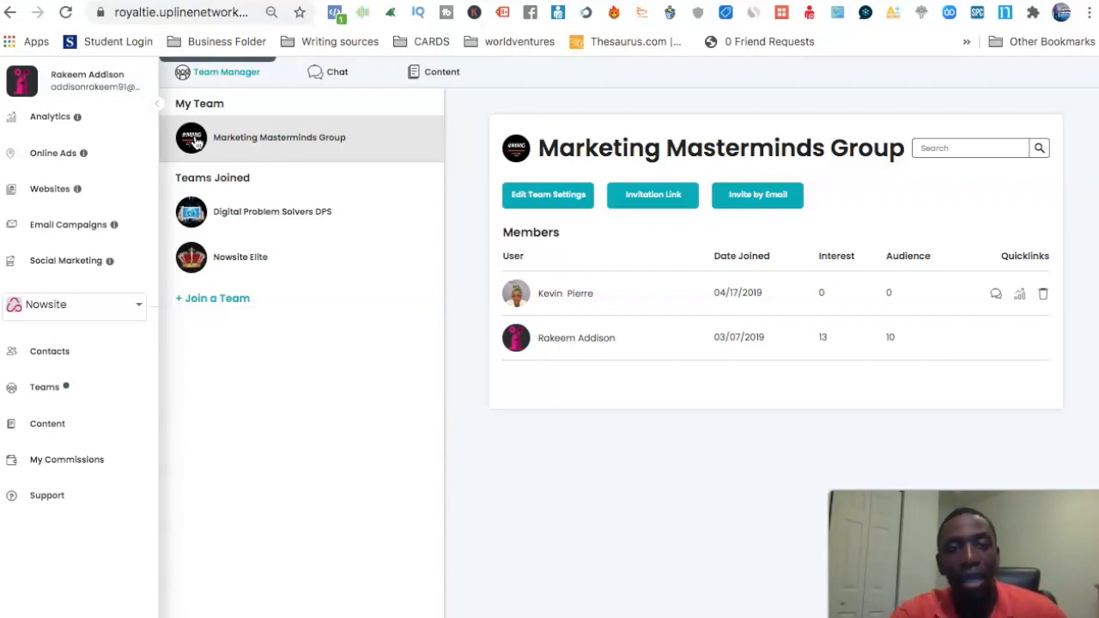
click(560, 200)
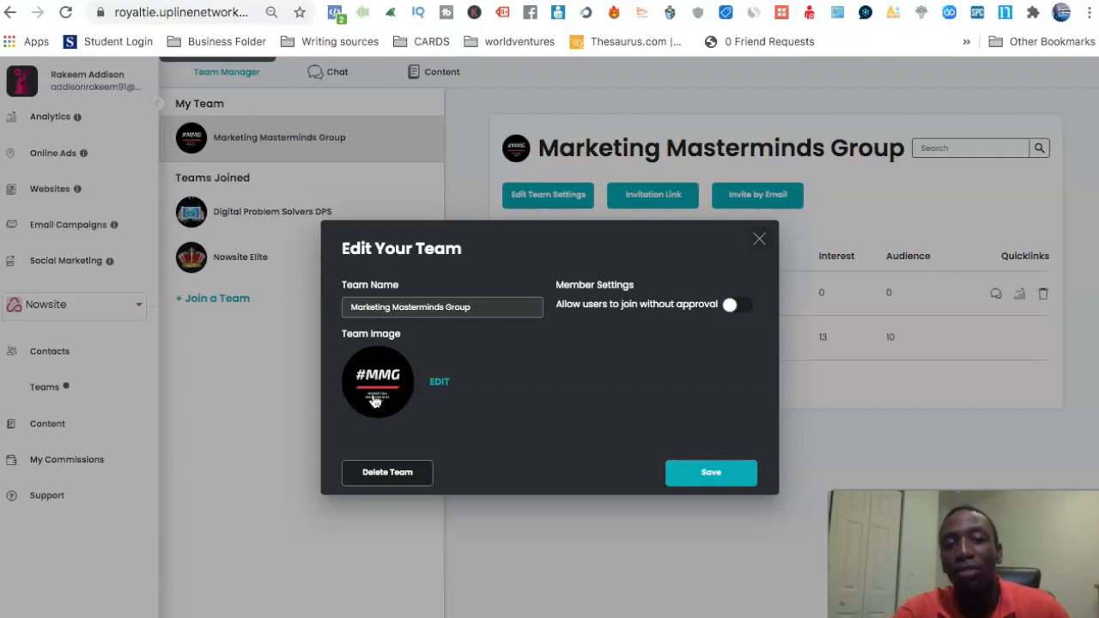
click(480, 307)
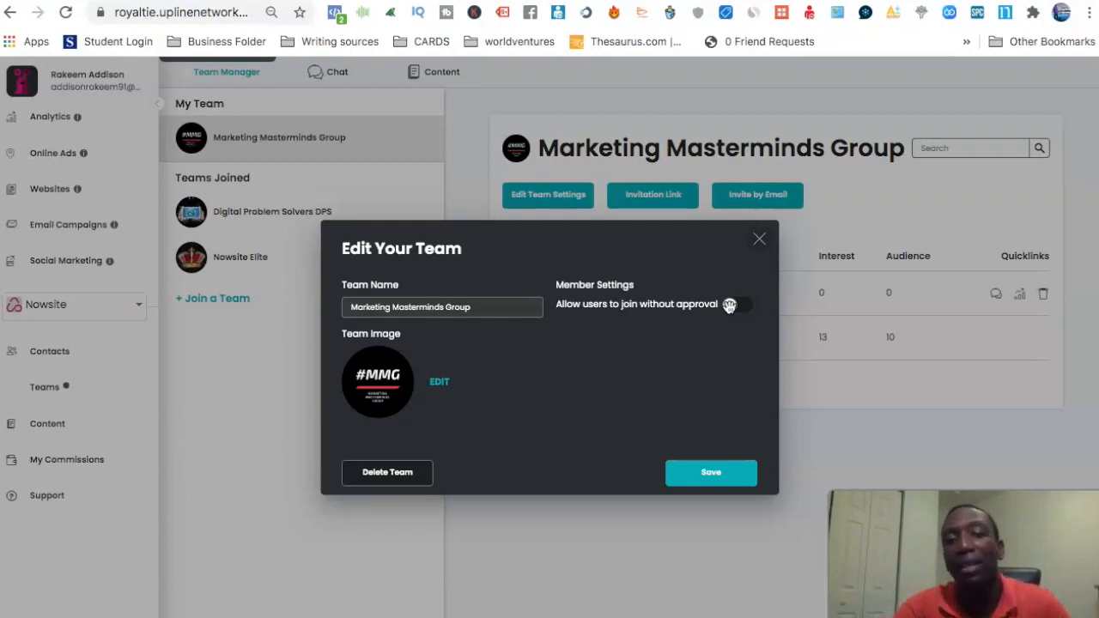
click(759, 239)
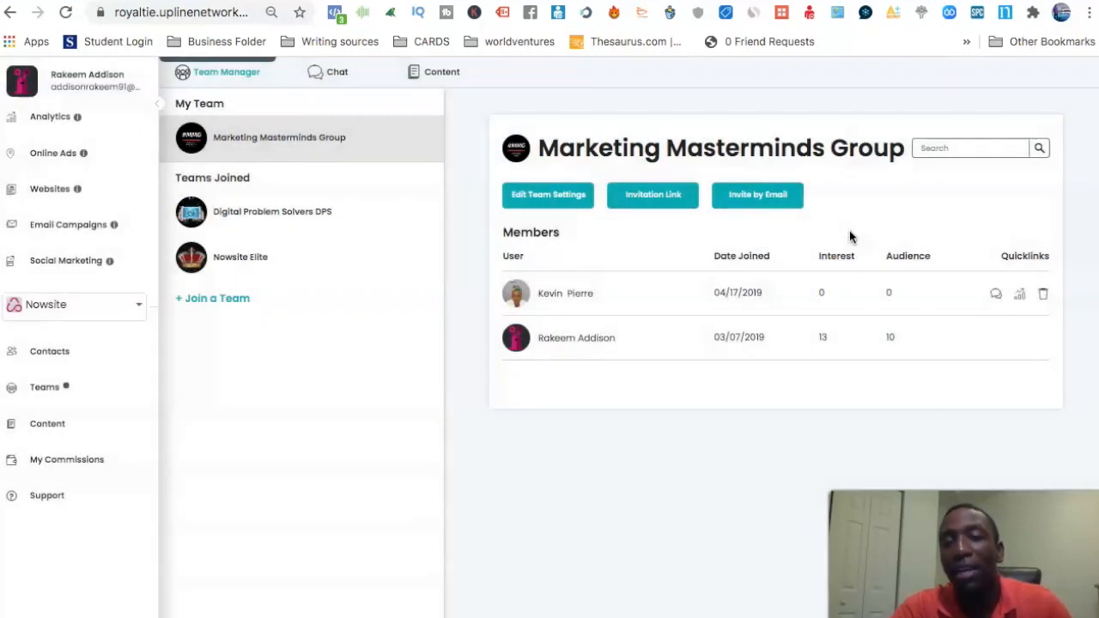
- View the invitation link for the Marketing Masterminds Group
click(660, 204)
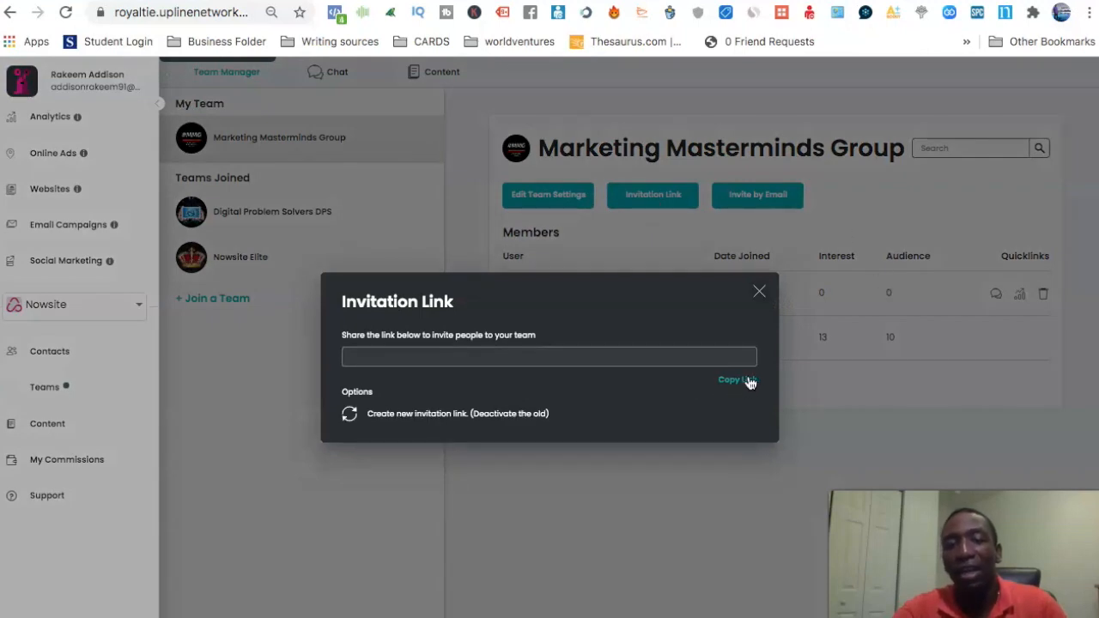
click(759, 293)
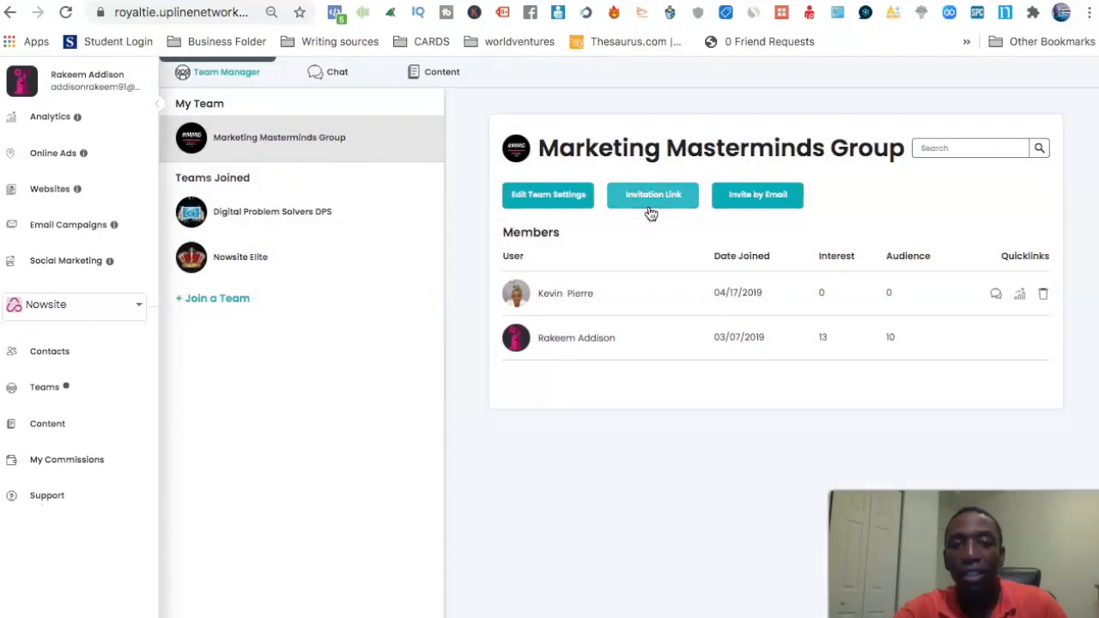
click(650, 213)
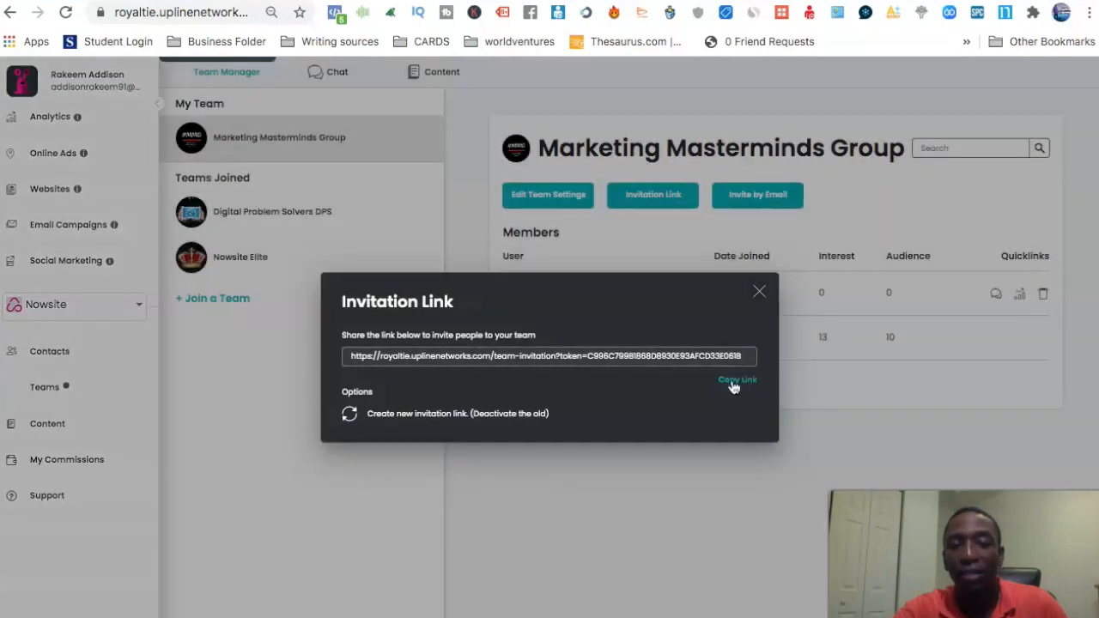
click(759, 291)
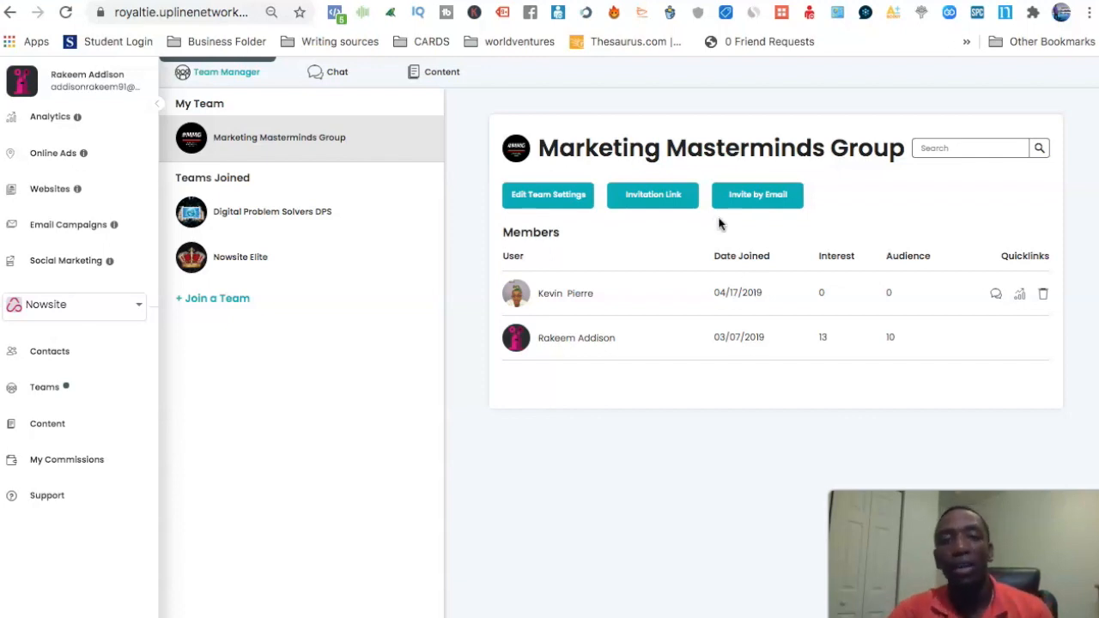
- Examine the email invitation form for the Marketing Masterminds Group without sending an invite
click(763, 204)
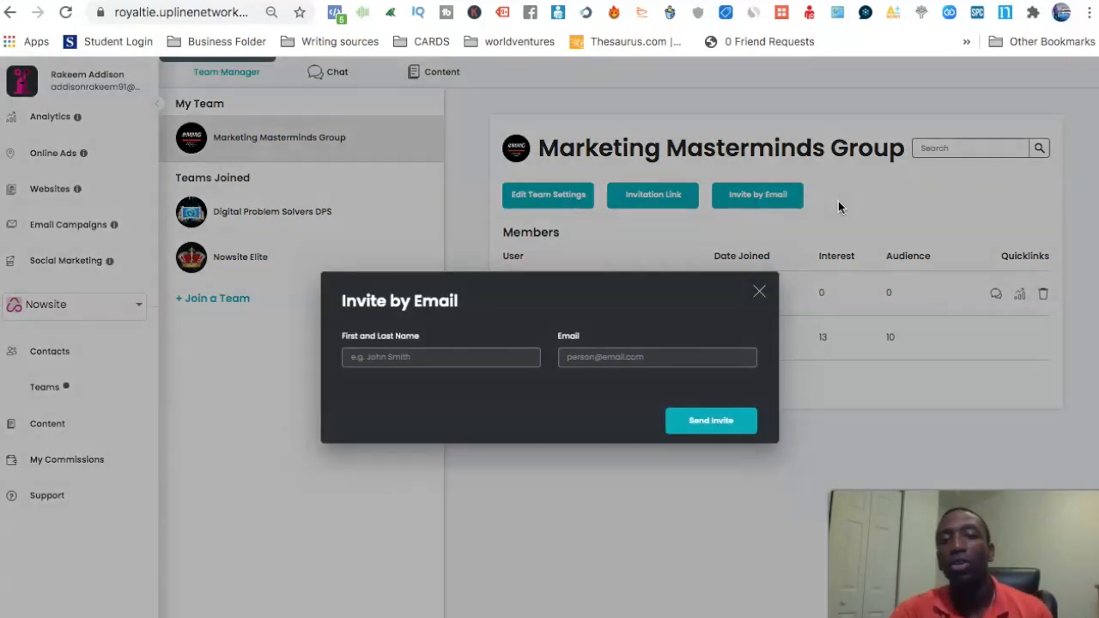
click(399, 361)
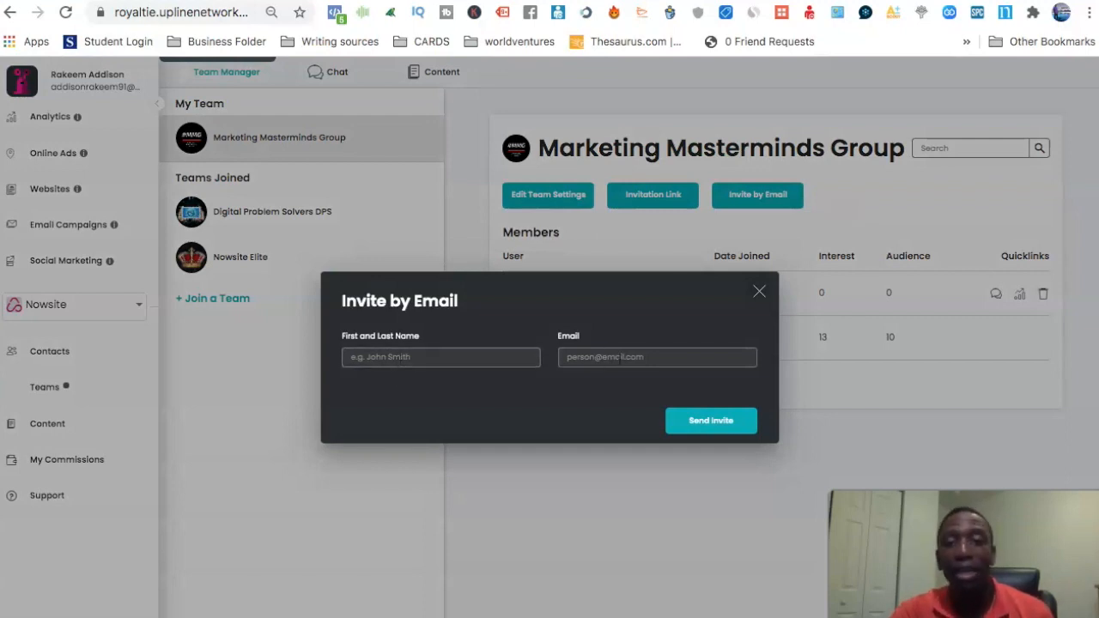
click(759, 292)
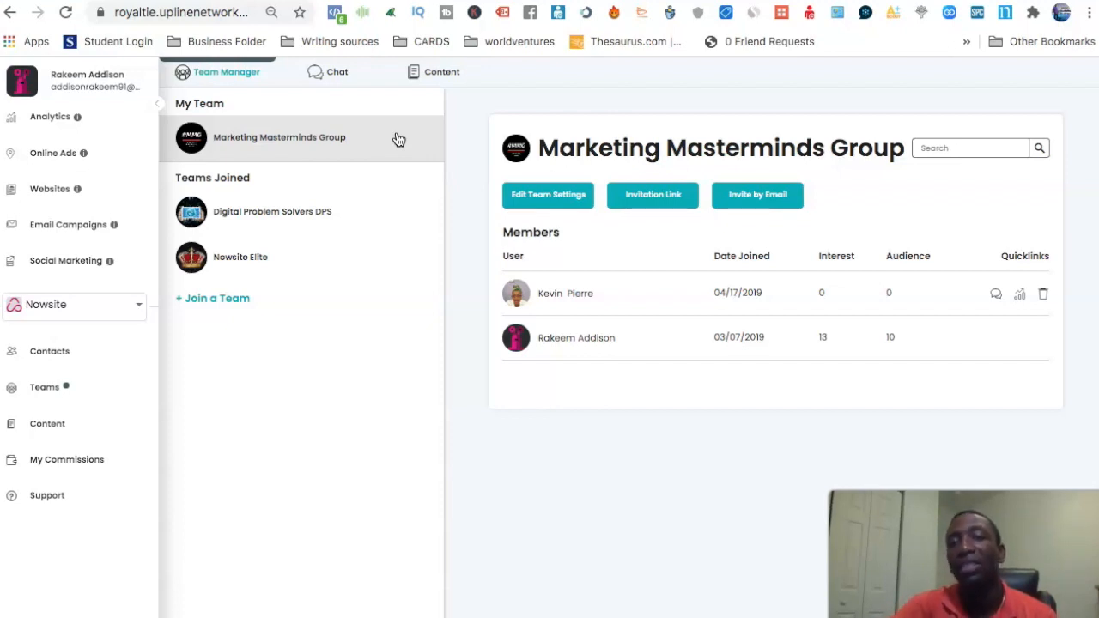
- Browse the contacts available for a new team chat, and view the Marketing Masterminds Group announcement conversation
click(335, 72)
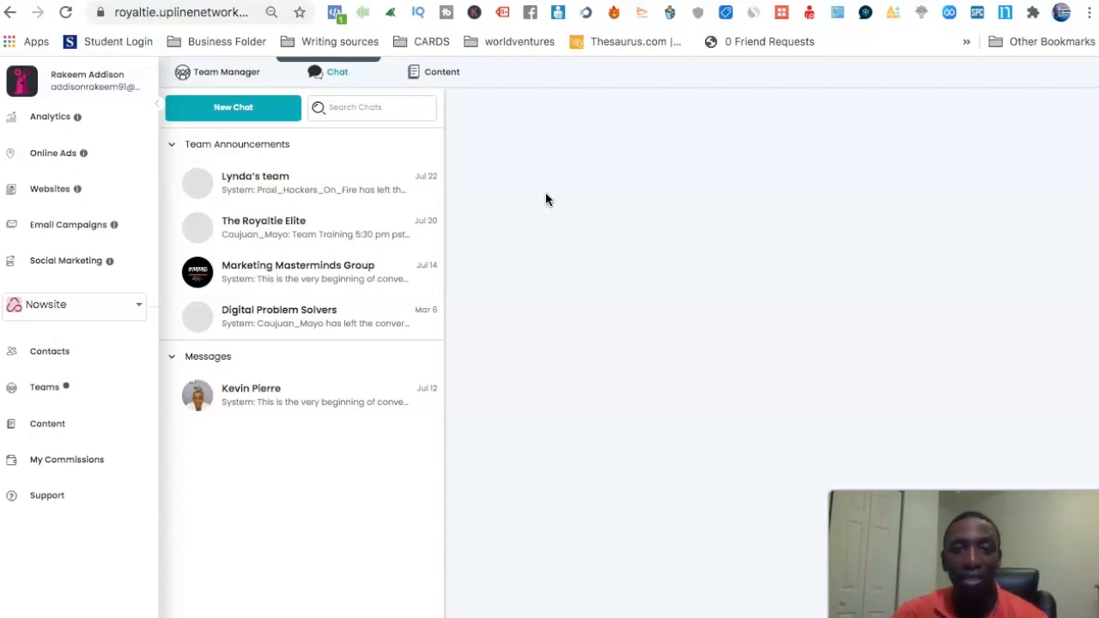
click(239, 114)
click(414, 268)
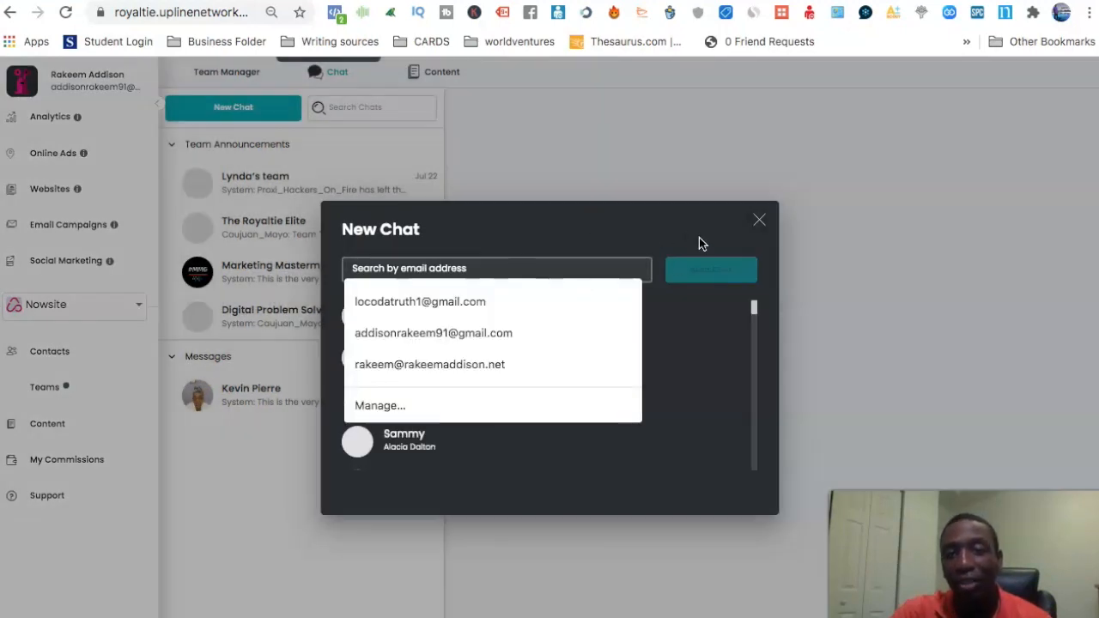
click(712, 233)
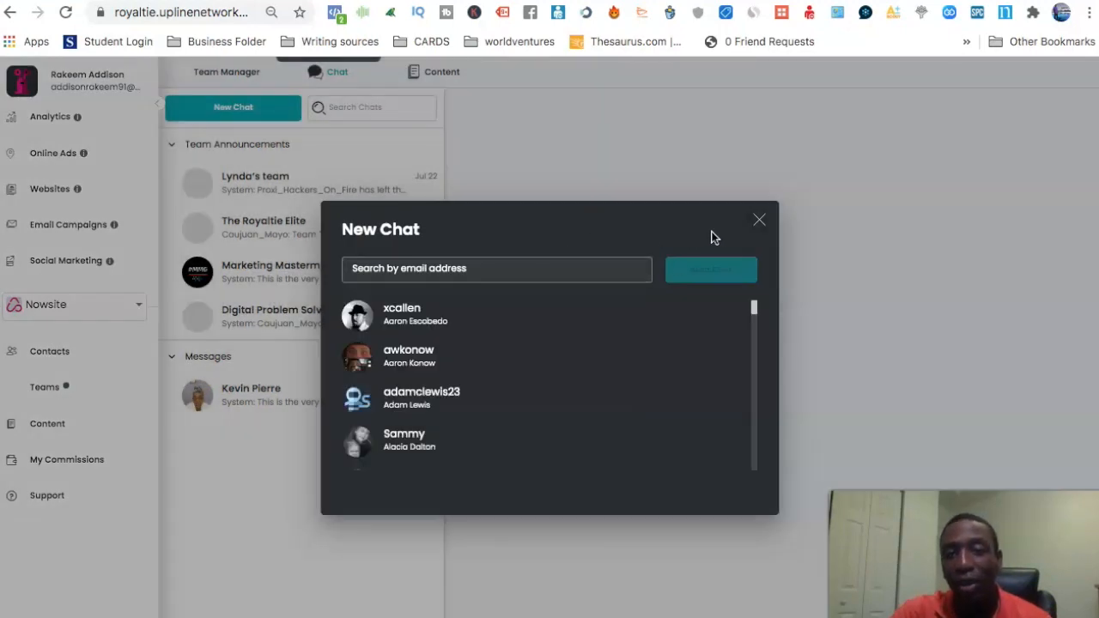
scroll(447, 378, down, 10)
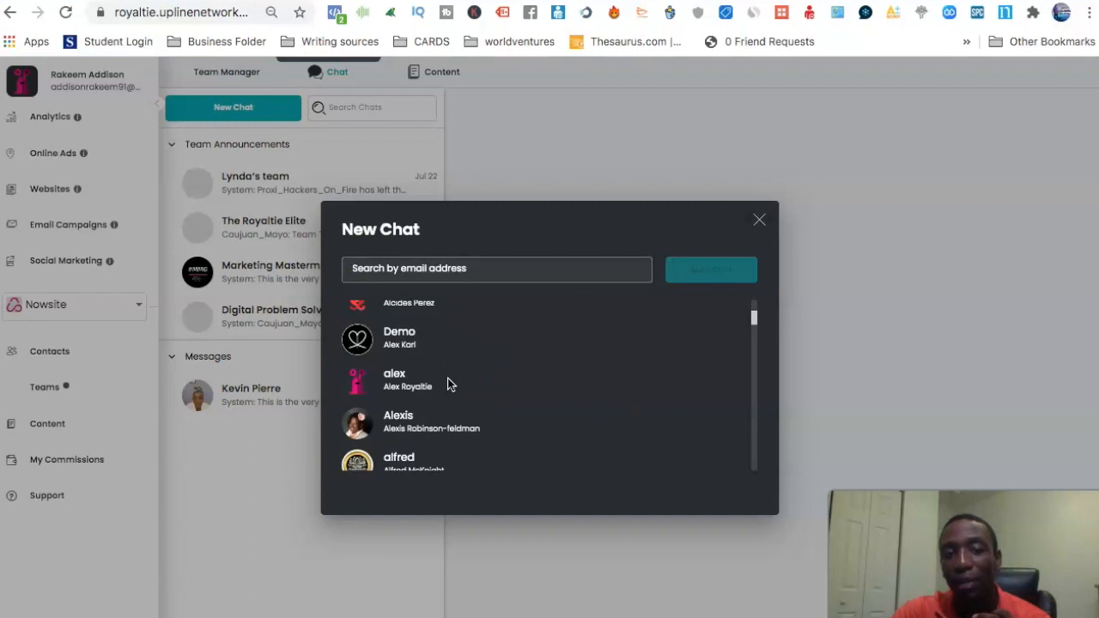
scroll(447, 384, down, 3)
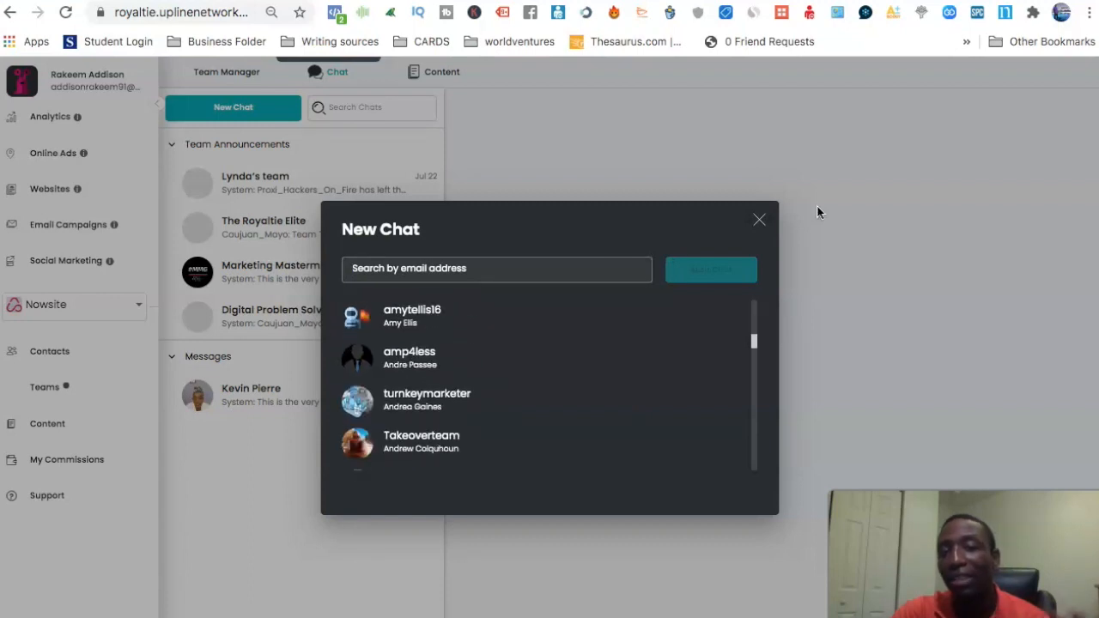
click(759, 222)
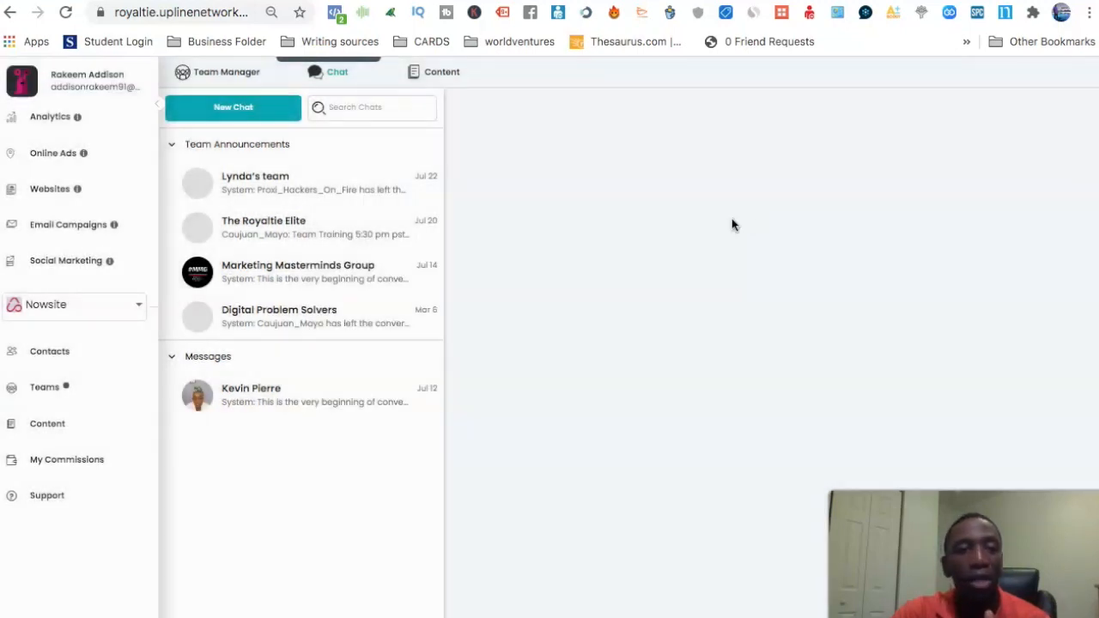
click(298, 276)
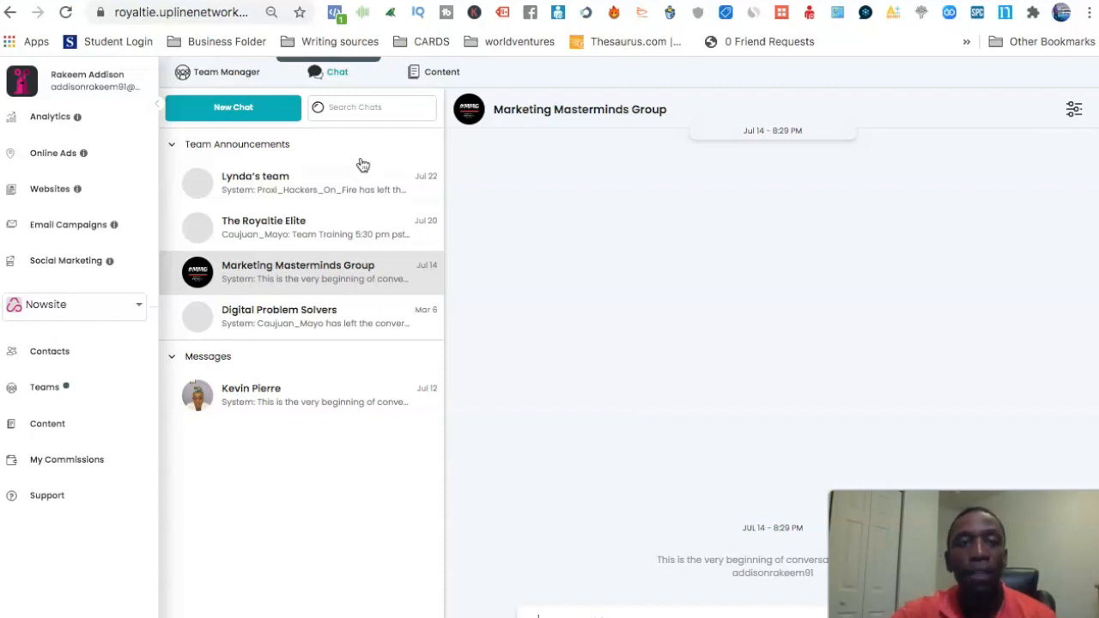
- Edit the Marketing Masterminds Group's shared content and add the barberon24th website to the Websites section
click(433, 76)
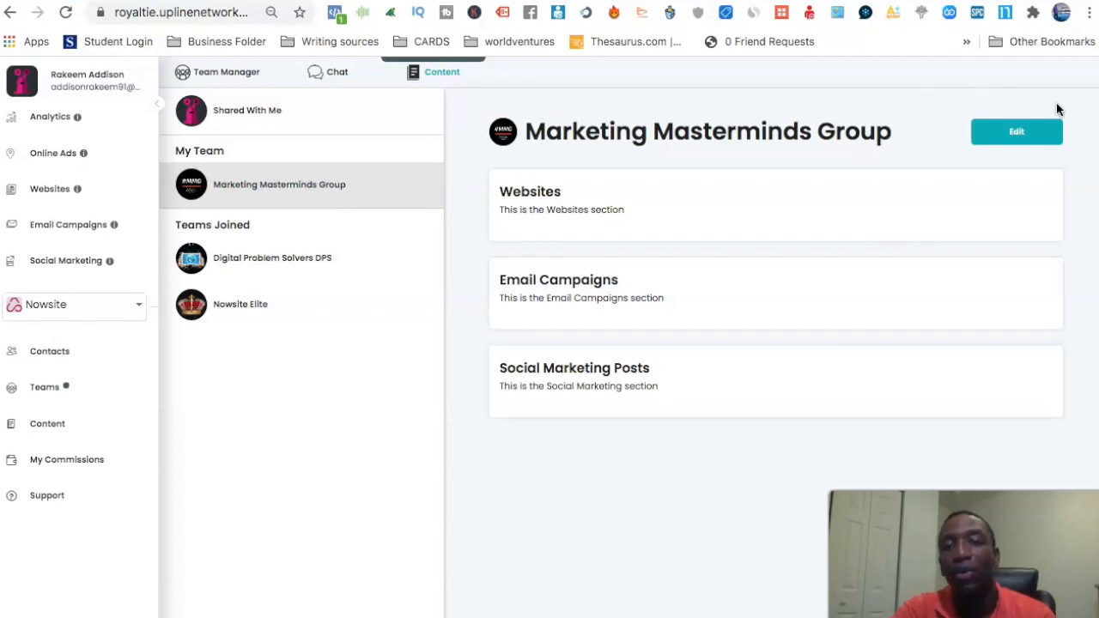
click(1010, 137)
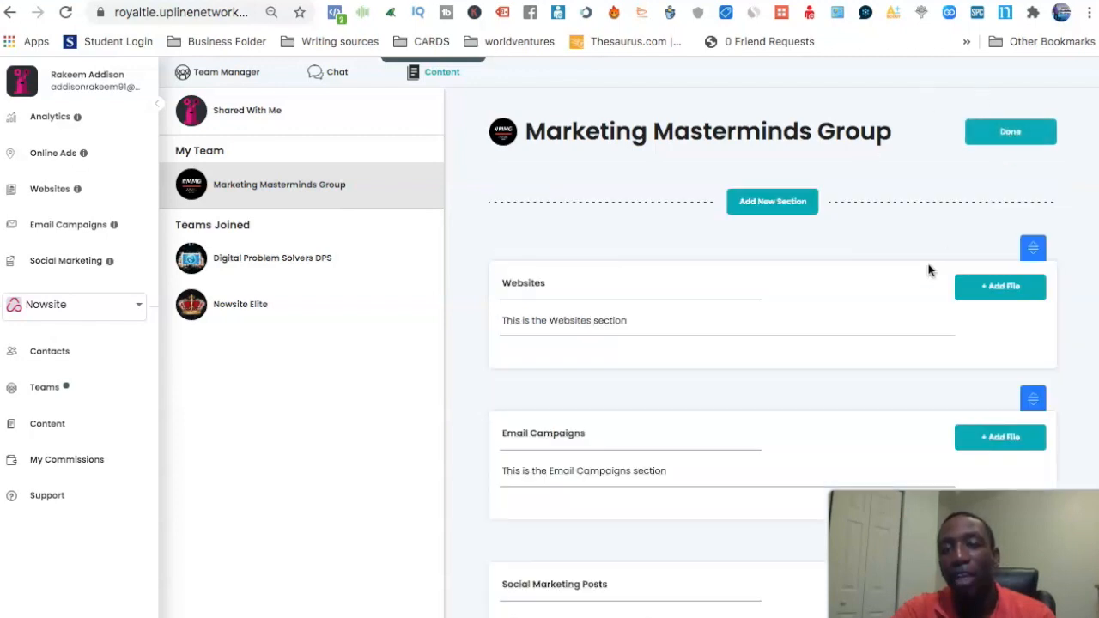
scroll(923, 275, down, 1)
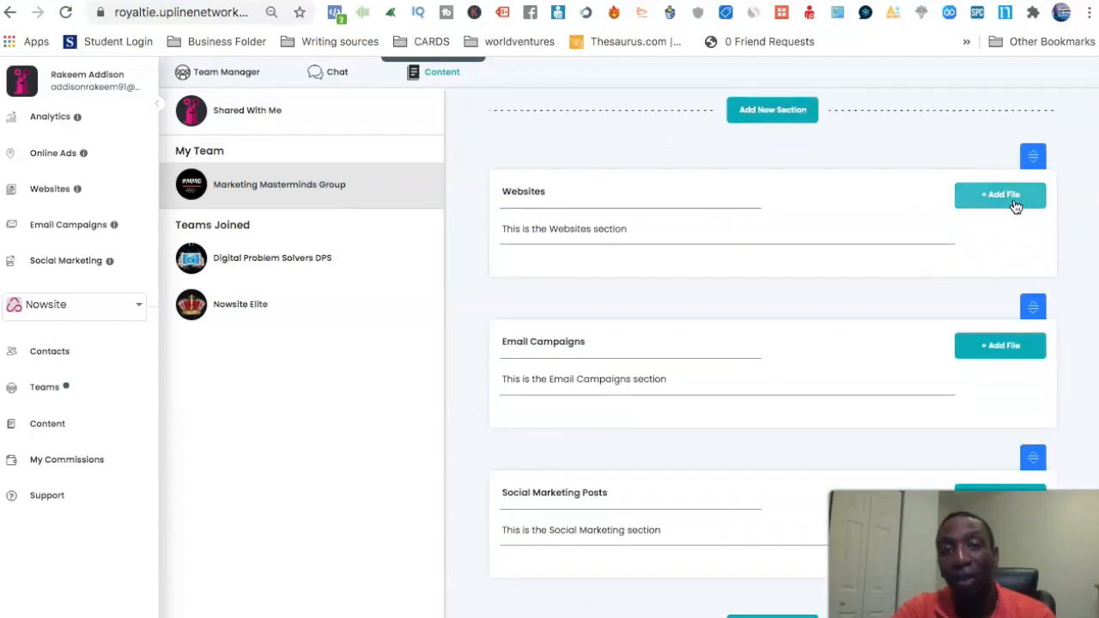
click(1001, 199)
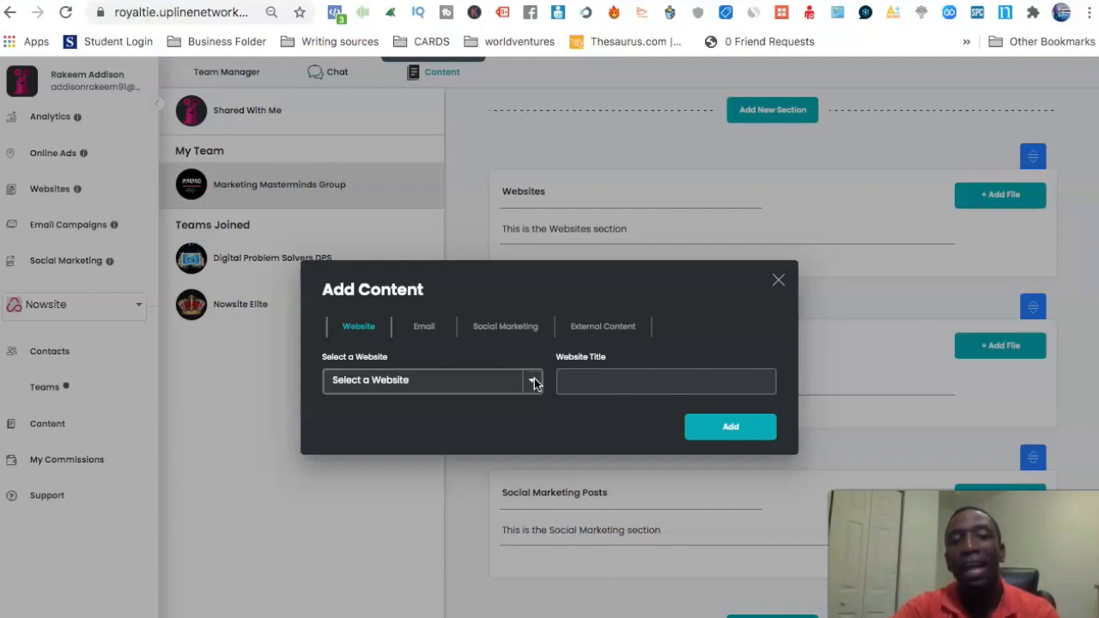
click(534, 383)
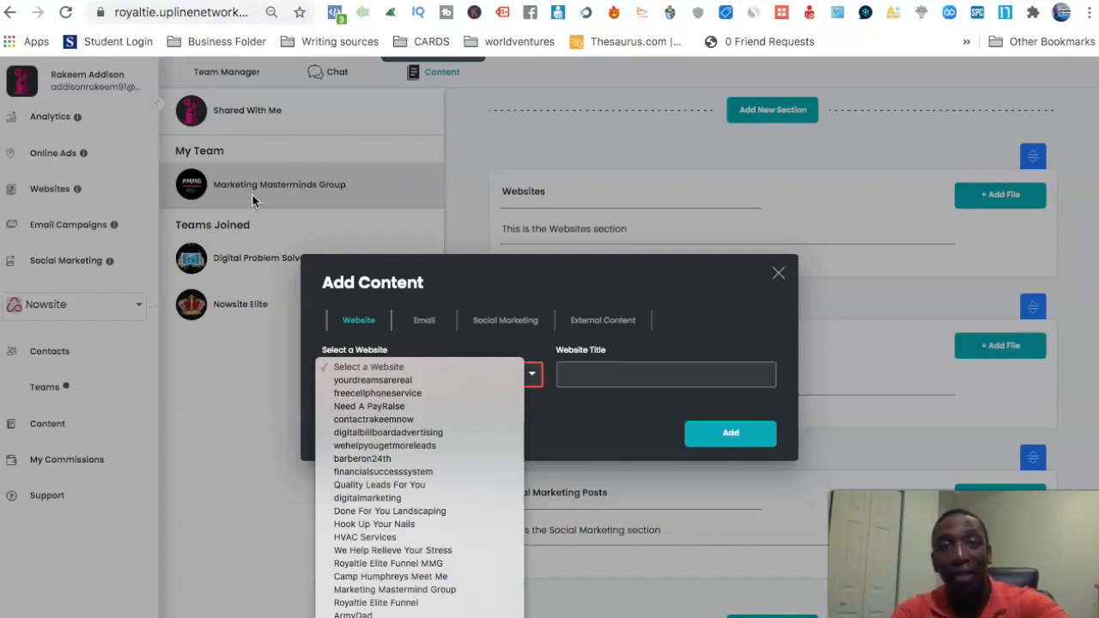
click(380, 458)
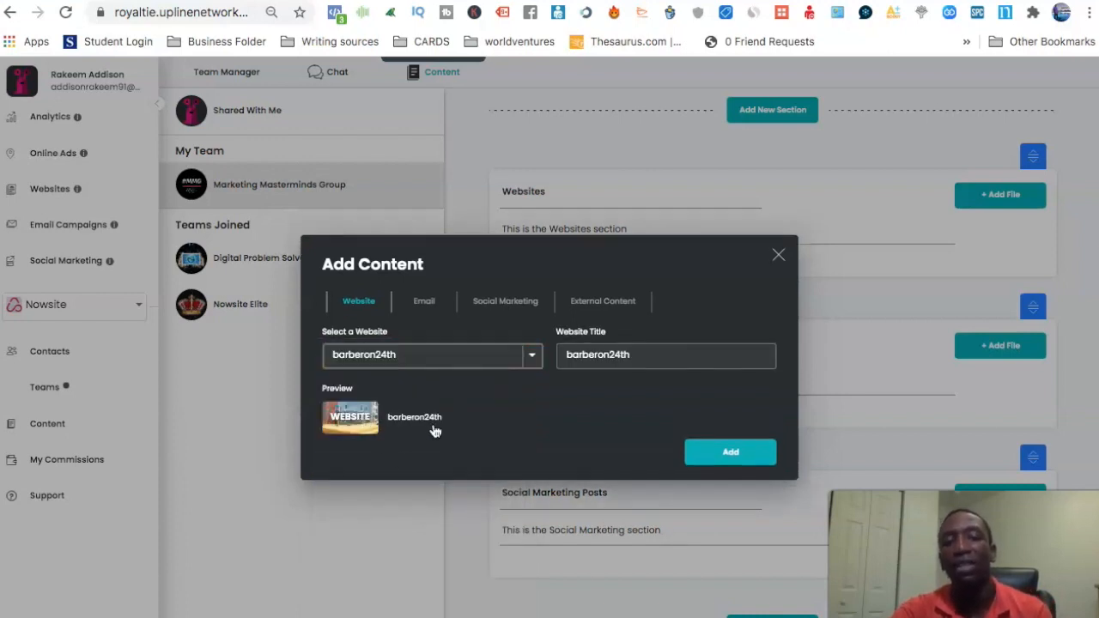
click(728, 456)
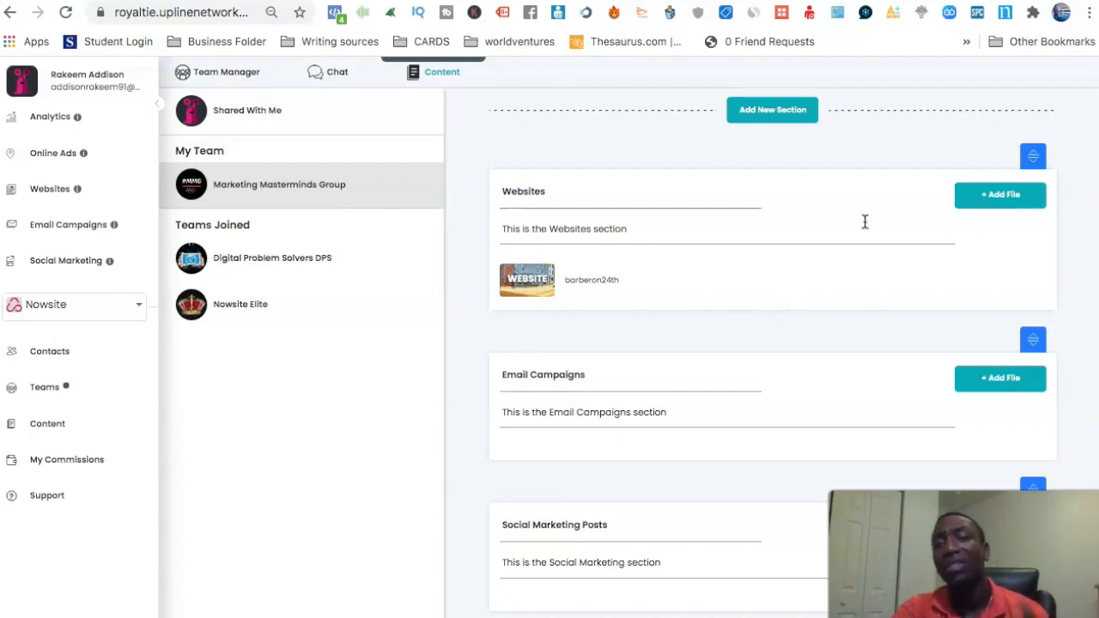
- Add the Royaltie 90 Day Campaign email campaign to the team's Email Campaigns section
click(994, 384)
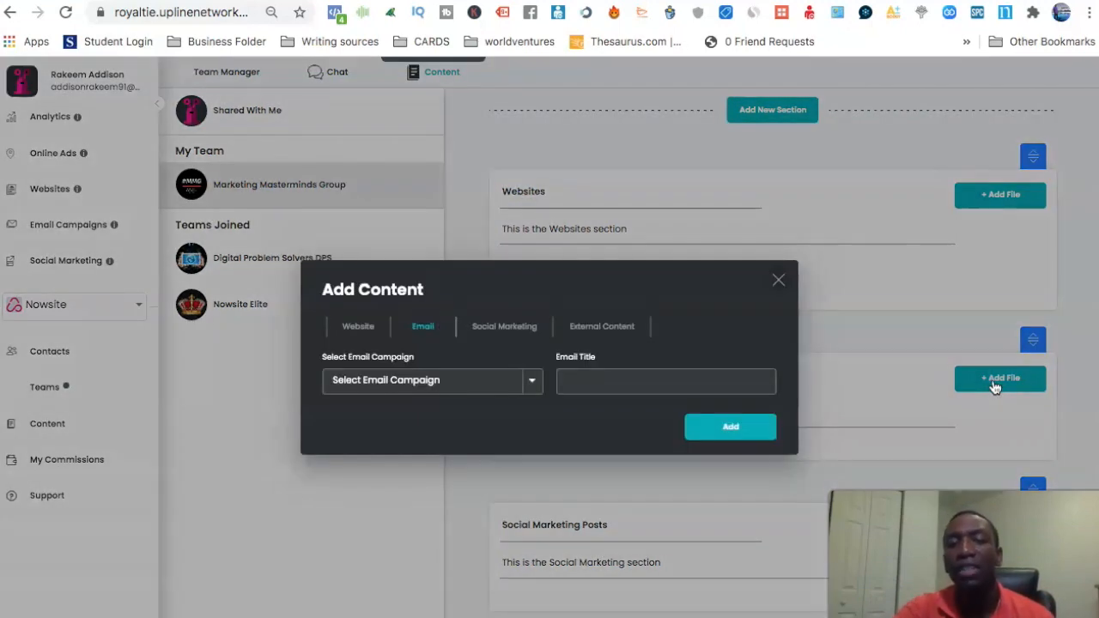
click(533, 387)
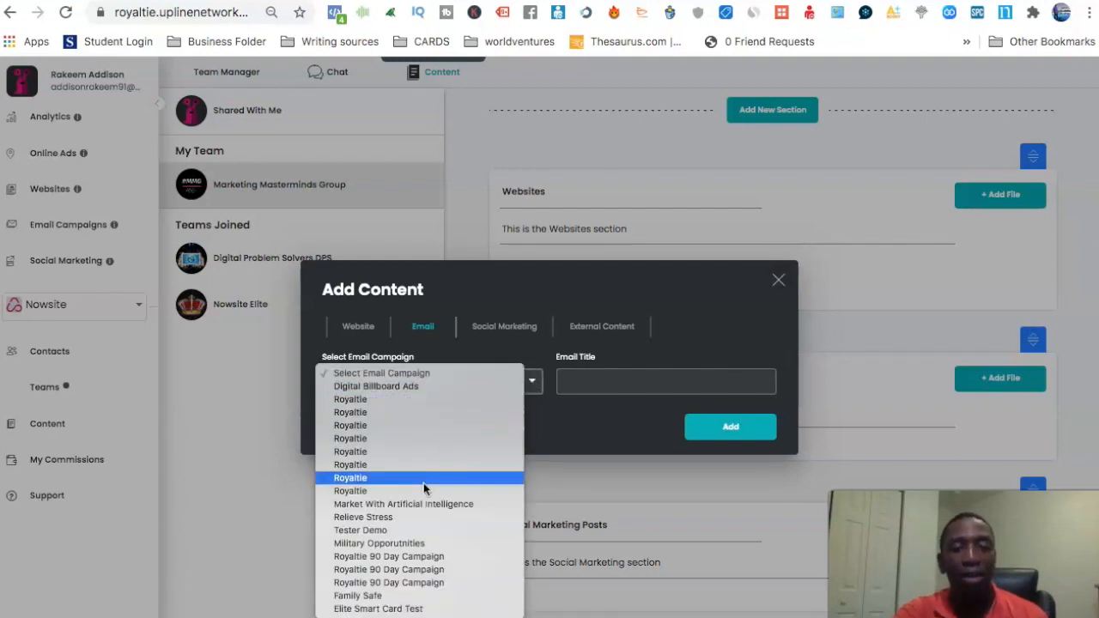
click(424, 563)
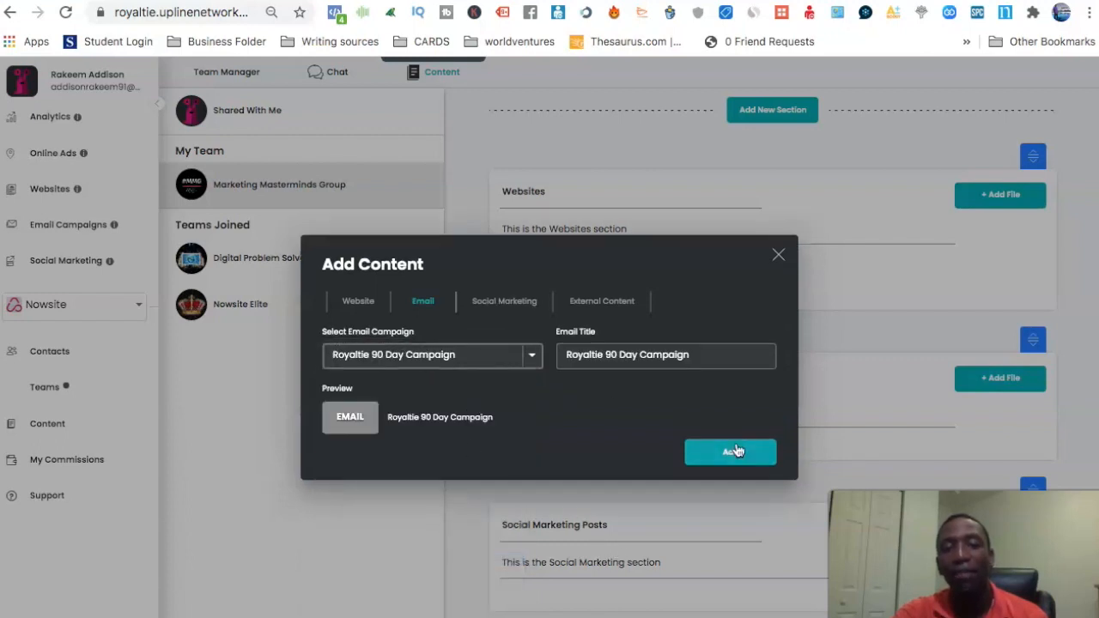
click(732, 451)
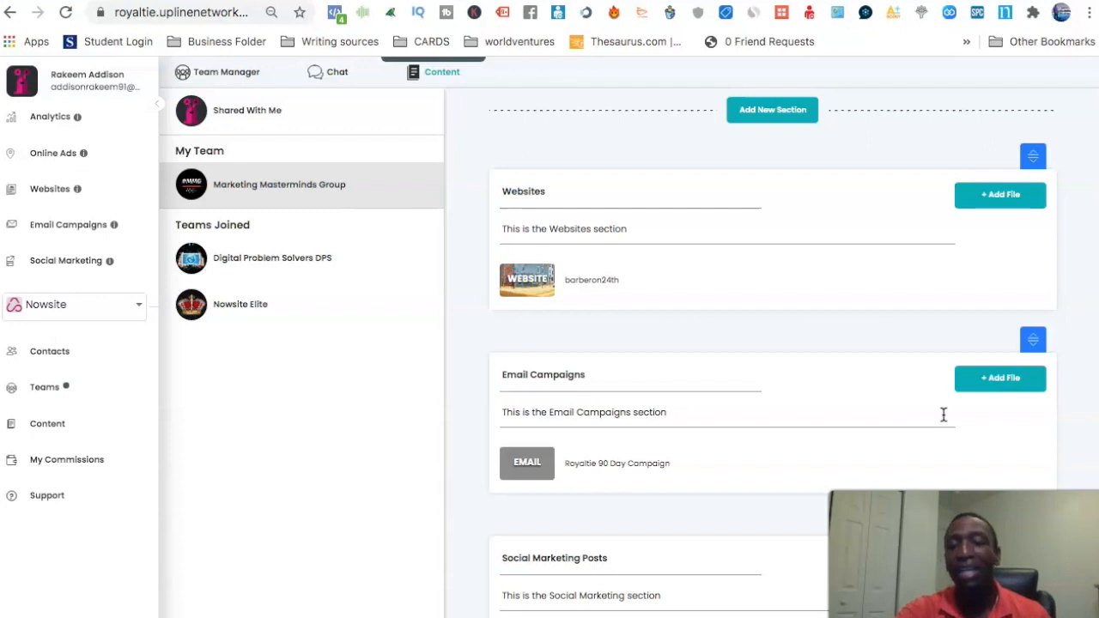
- Add the post "How to Use Facebook Custom Audiences: A Step-by-Step Guide" to the Social Marketing Posts section
scroll(942, 414, down, 2)
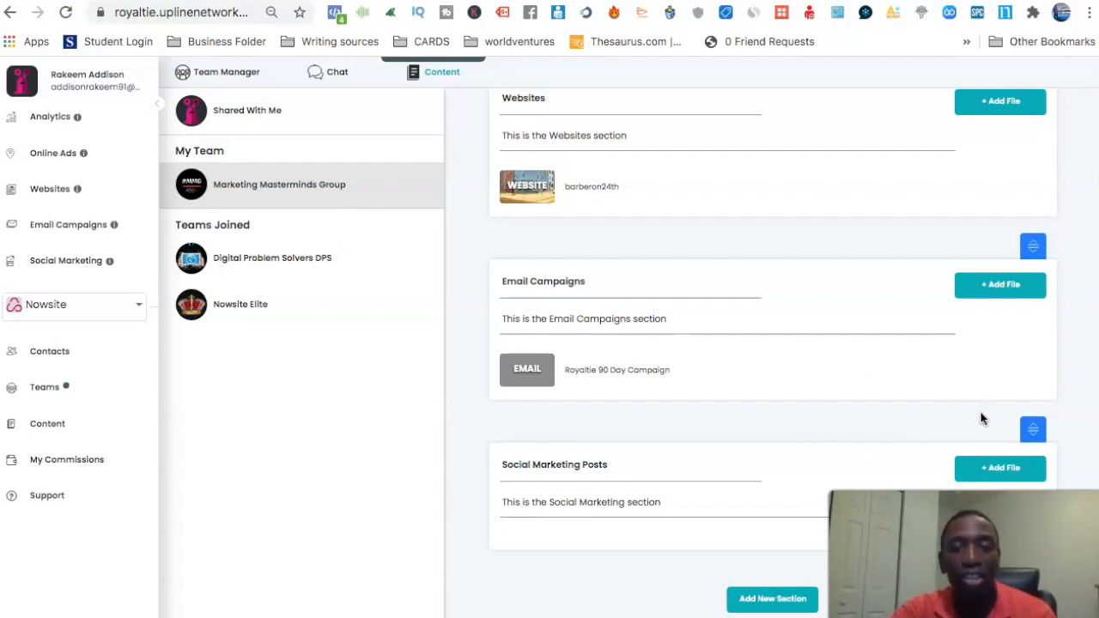
click(1004, 471)
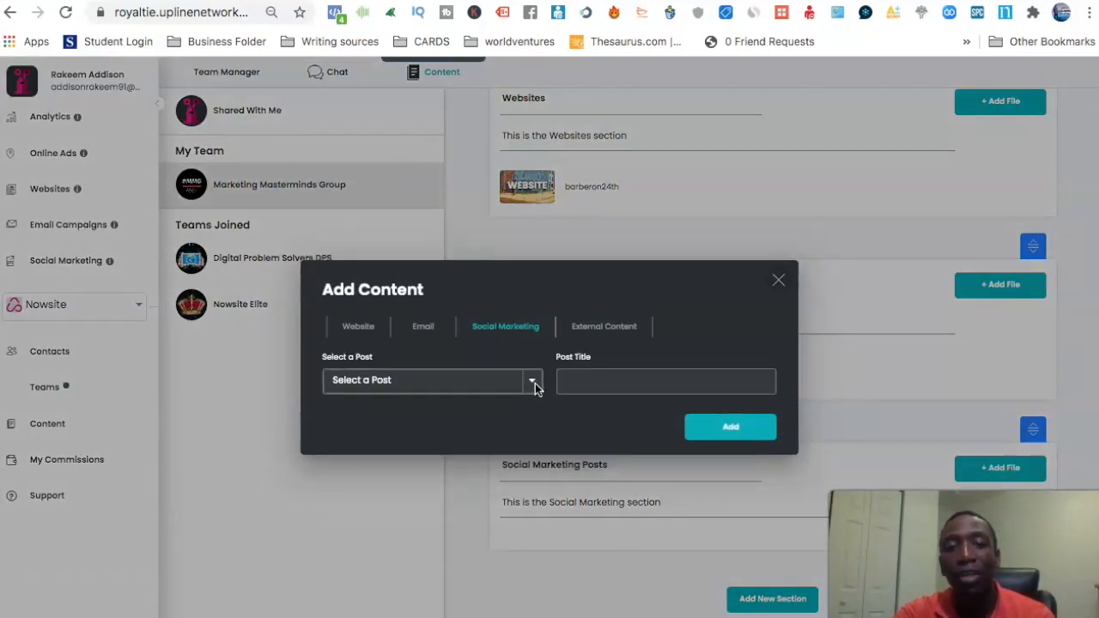
click(529, 383)
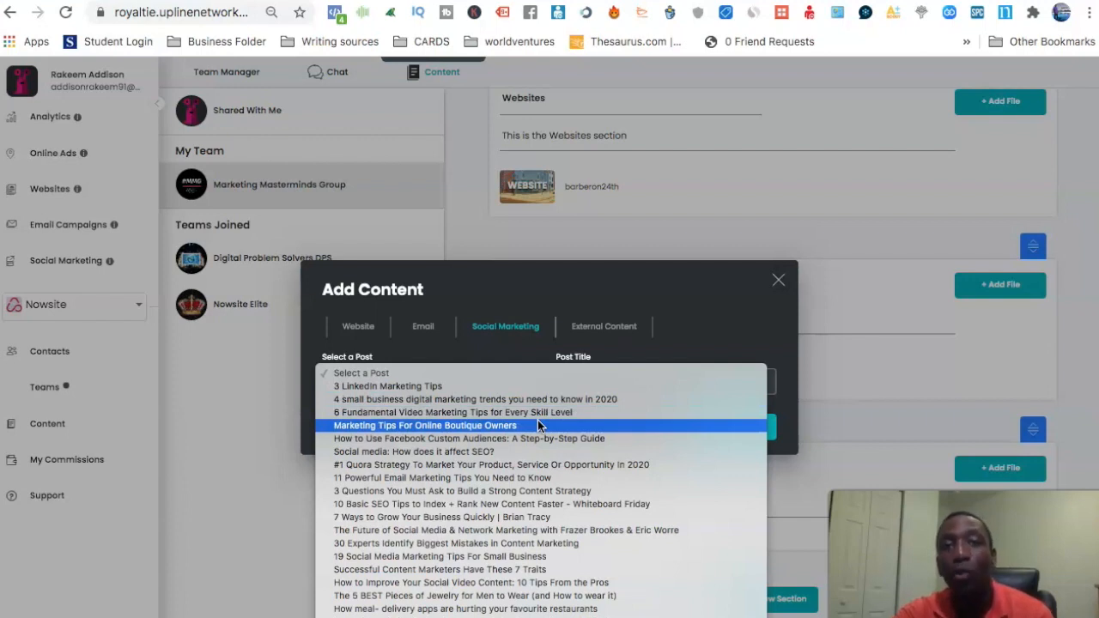
click(484, 441)
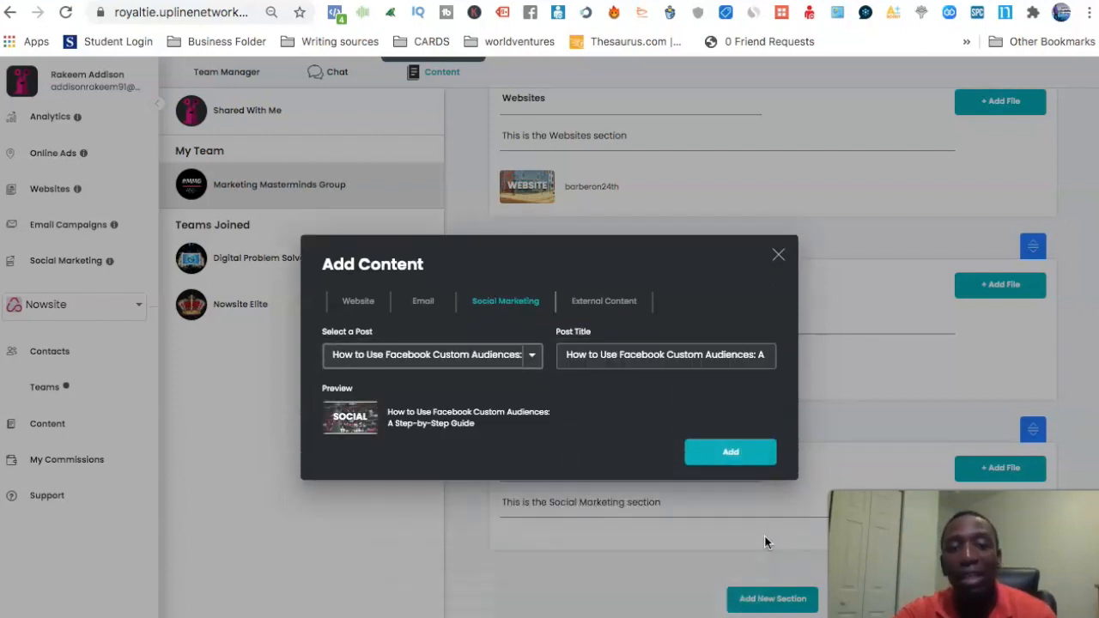
click(726, 453)
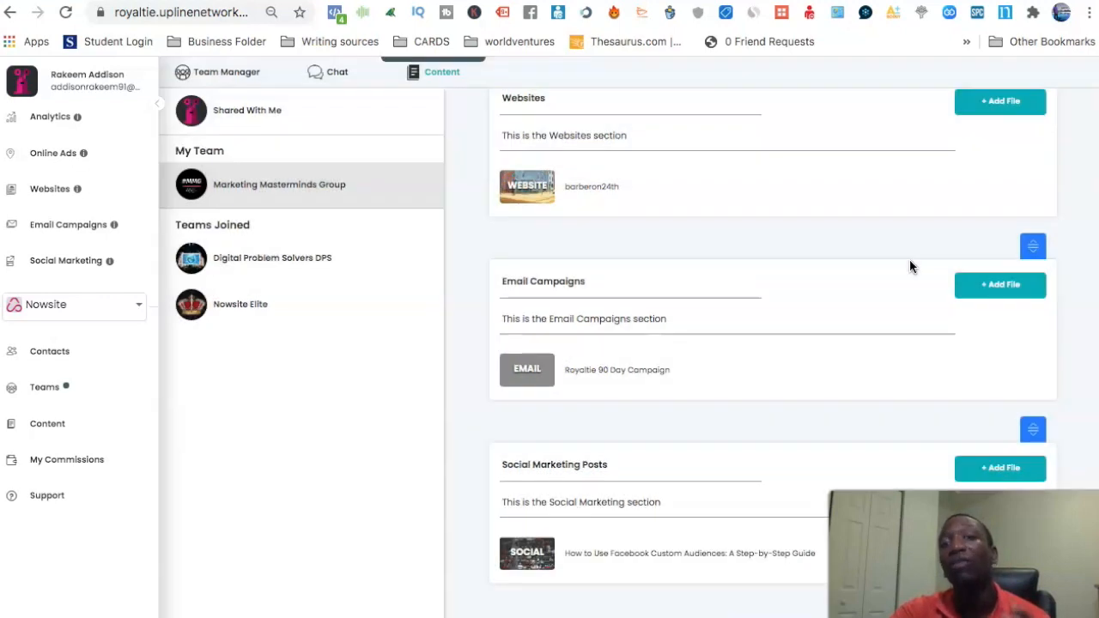
- Add a new content section below Social Marketing Posts in the Marketing Masterminds Group's shared content
scroll(911, 267, down, 1)
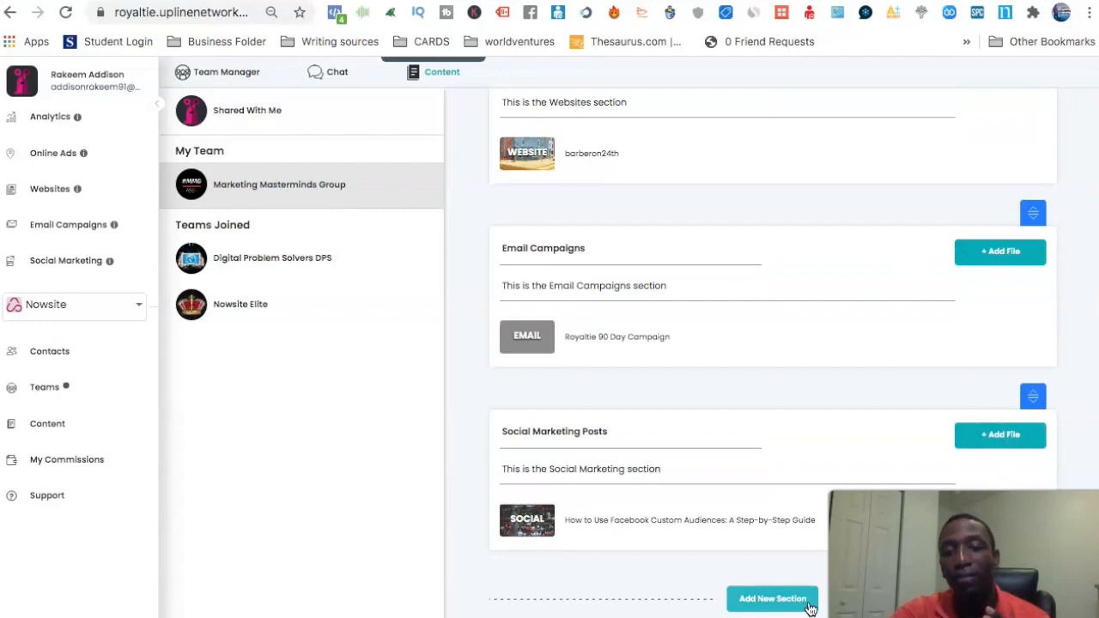
click(766, 601)
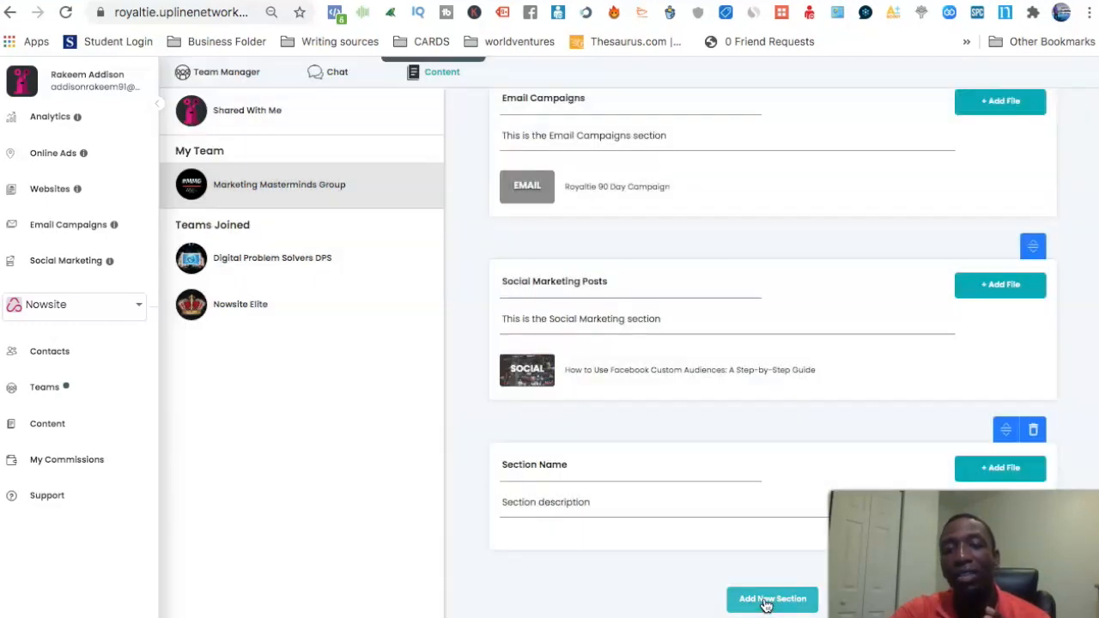
- View the External Content options for the new section, including the URL field and file upload chooser, and close them without adding content
click(1013, 470)
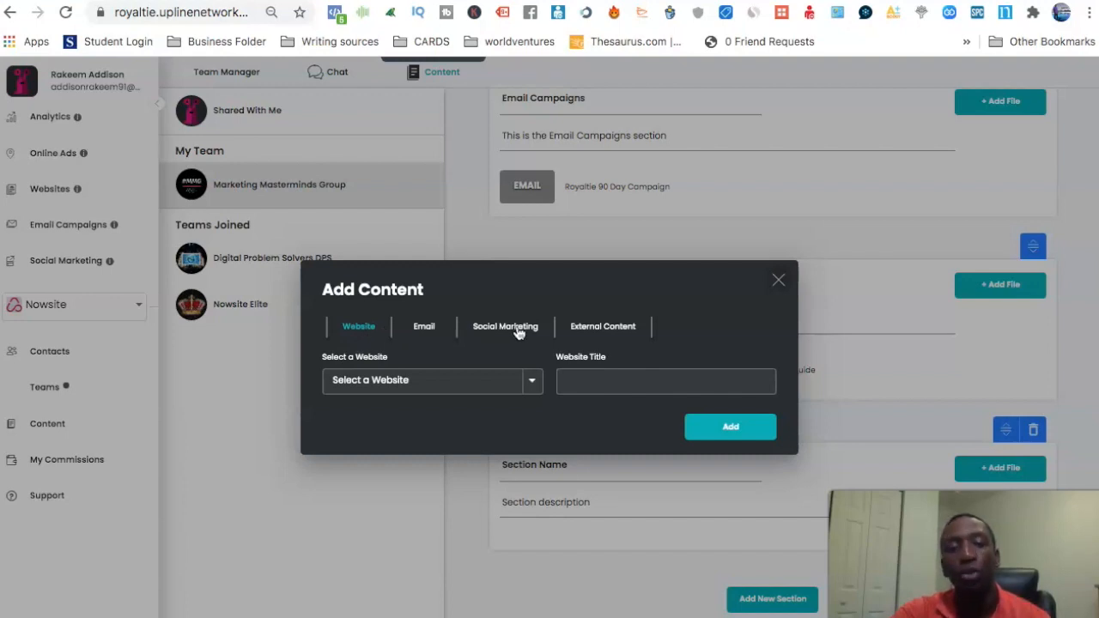
click(616, 333)
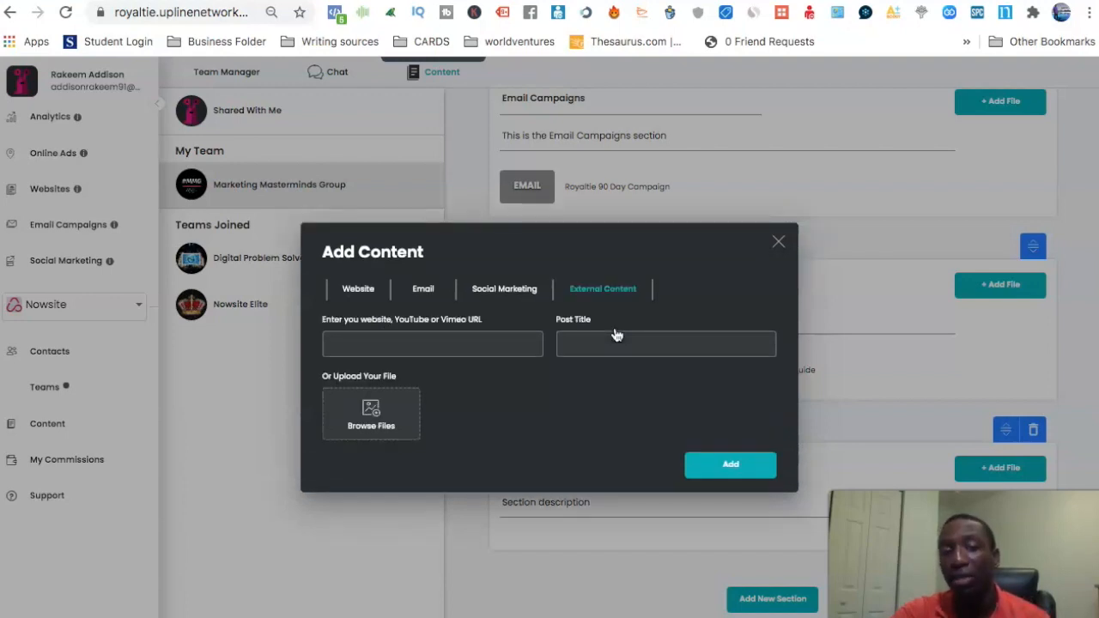
click(389, 339)
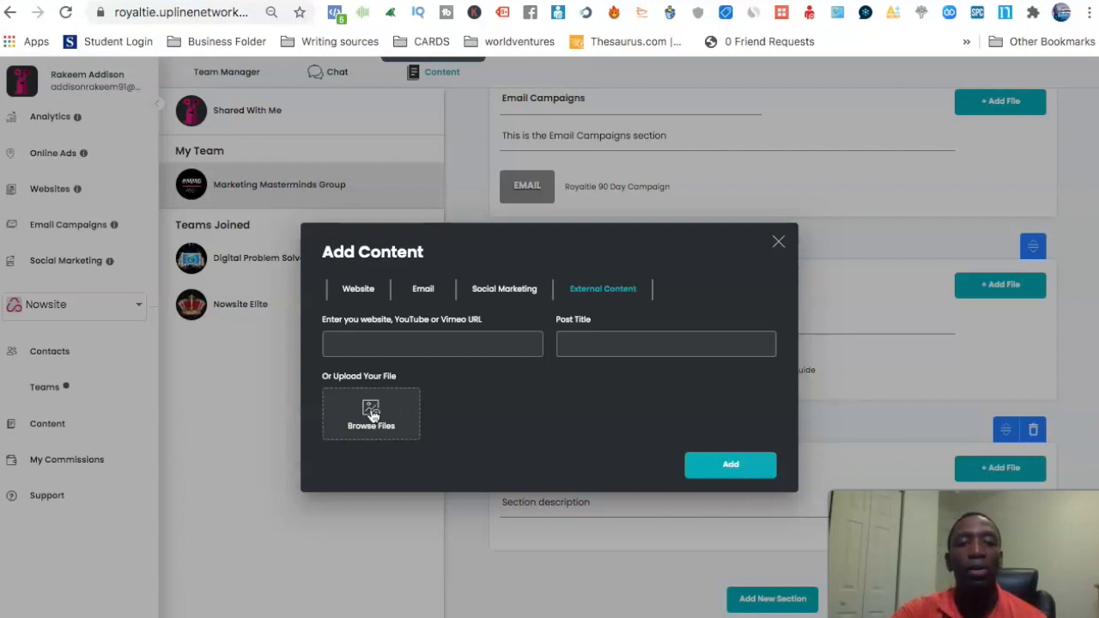
click(610, 401)
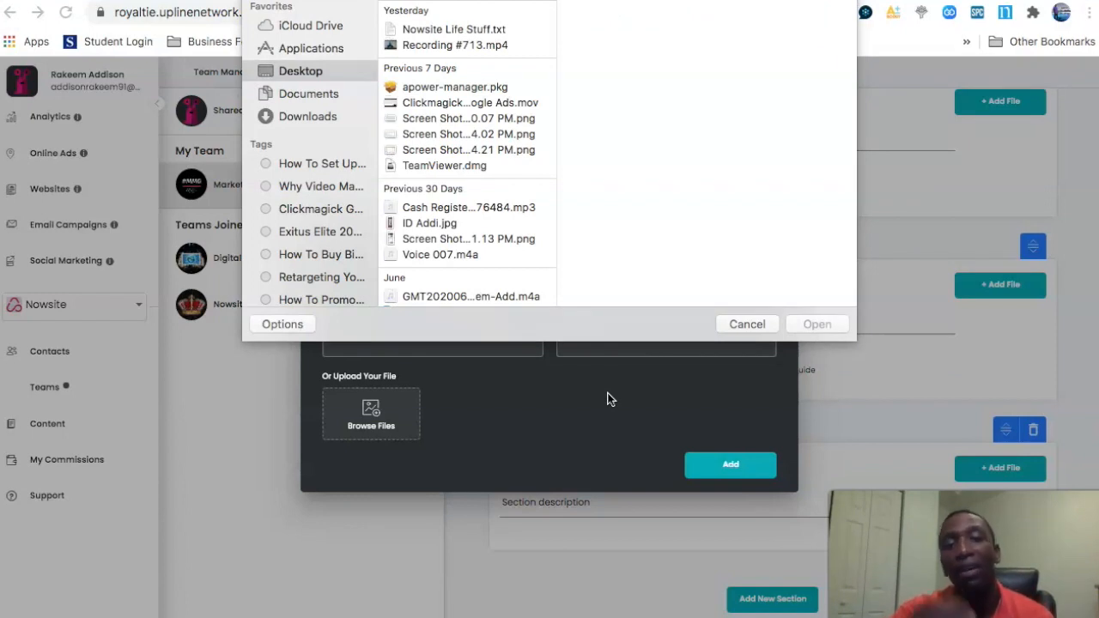
click(745, 325)
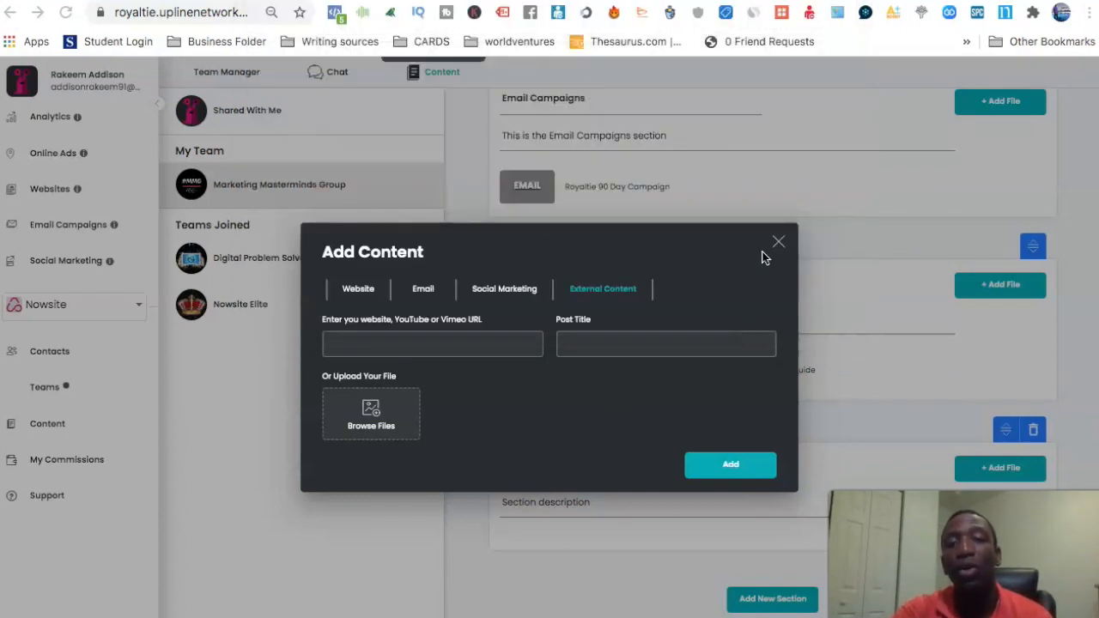
click(780, 244)
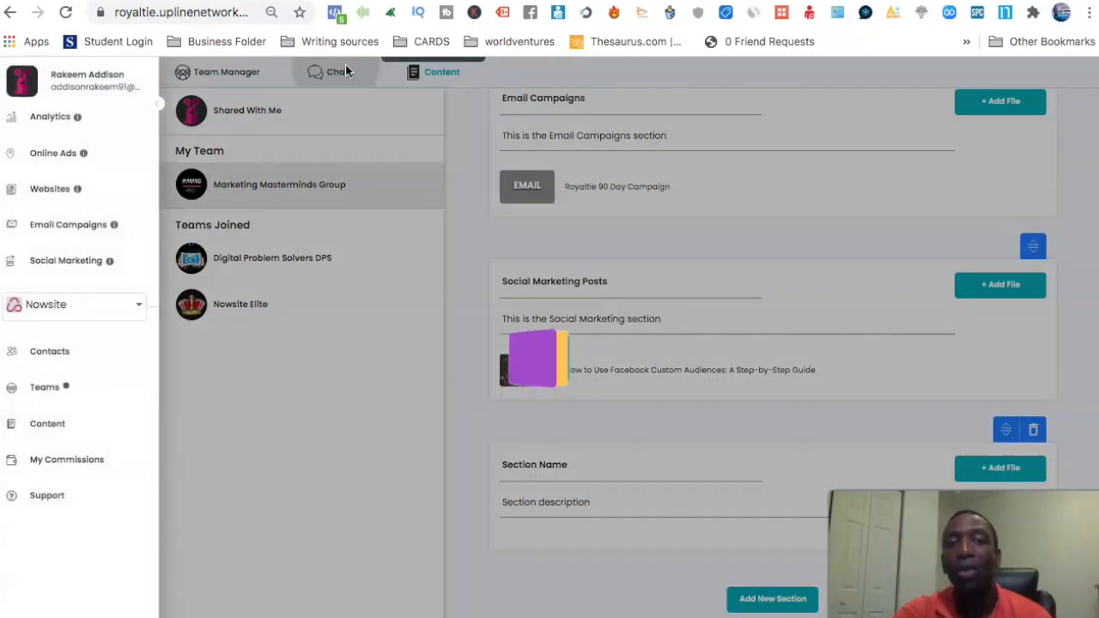